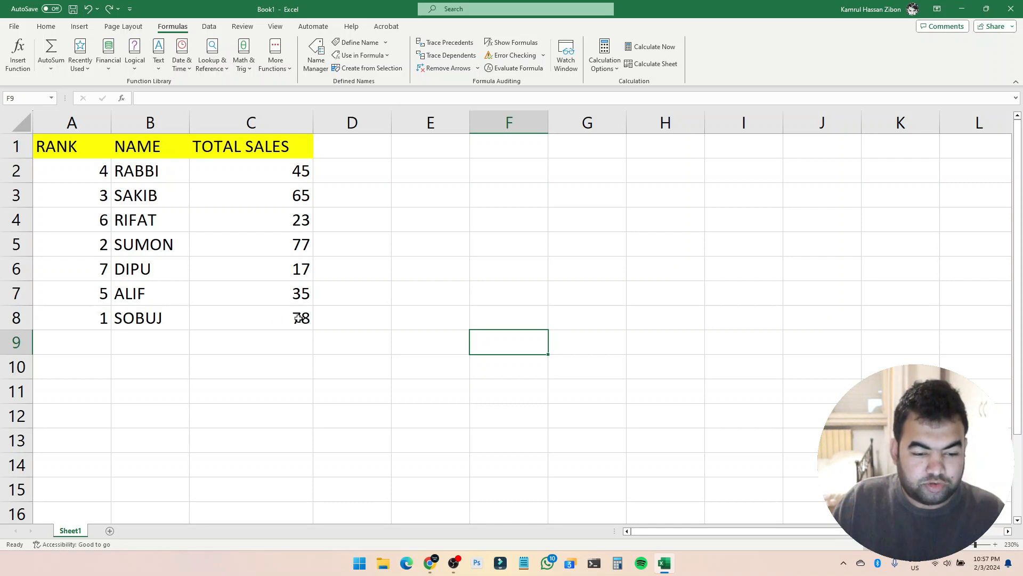
Inspect the existing RANK formulas in the rank column cells.
left_click(298, 318)
left_click(90, 317)
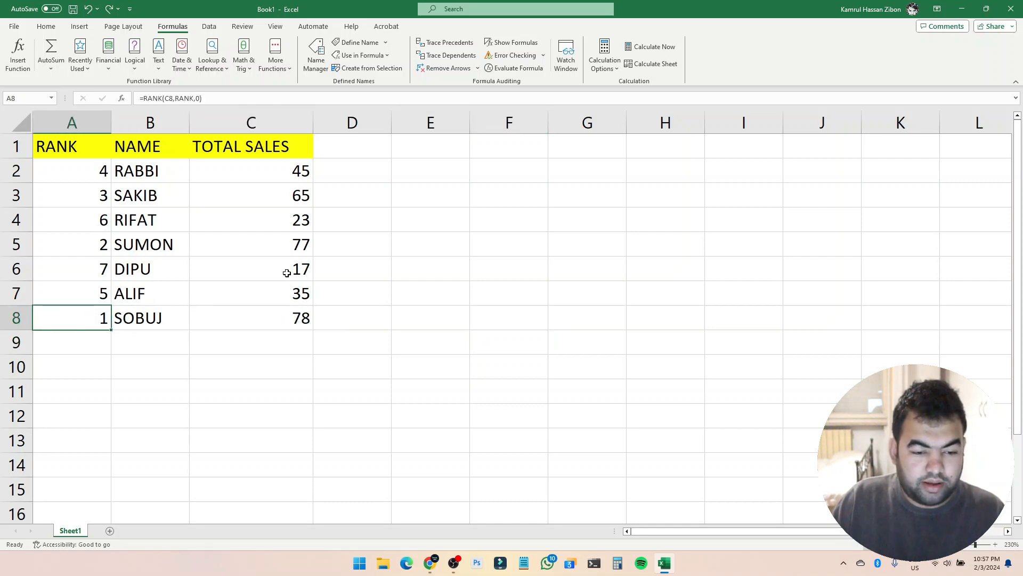
left_click(81, 266)
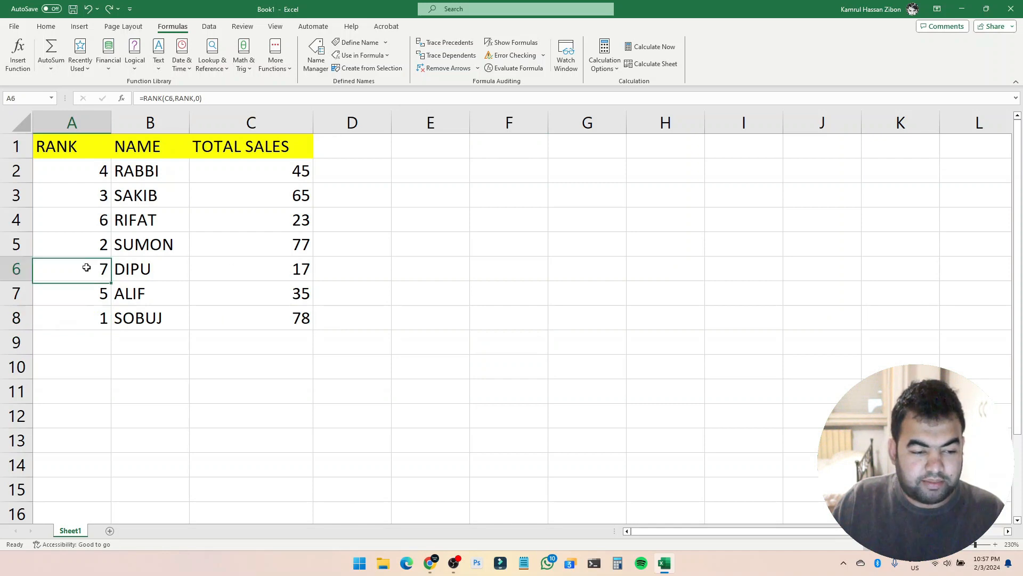
left_click(420, 359)
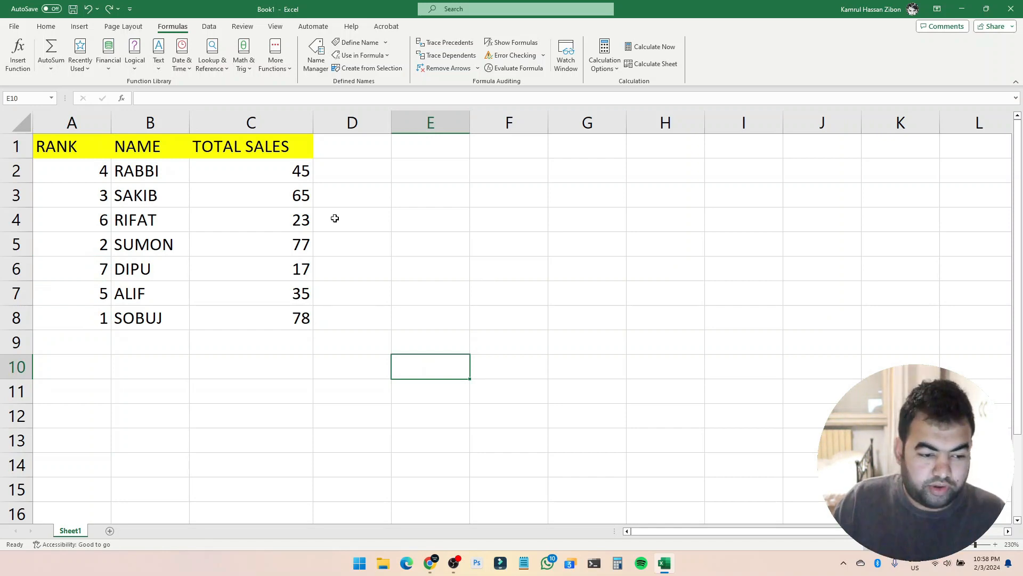
Clear the contents of the rank cells A2 to A8.
left_click_drag(84, 322, 80, 162)
right_click(81, 171)
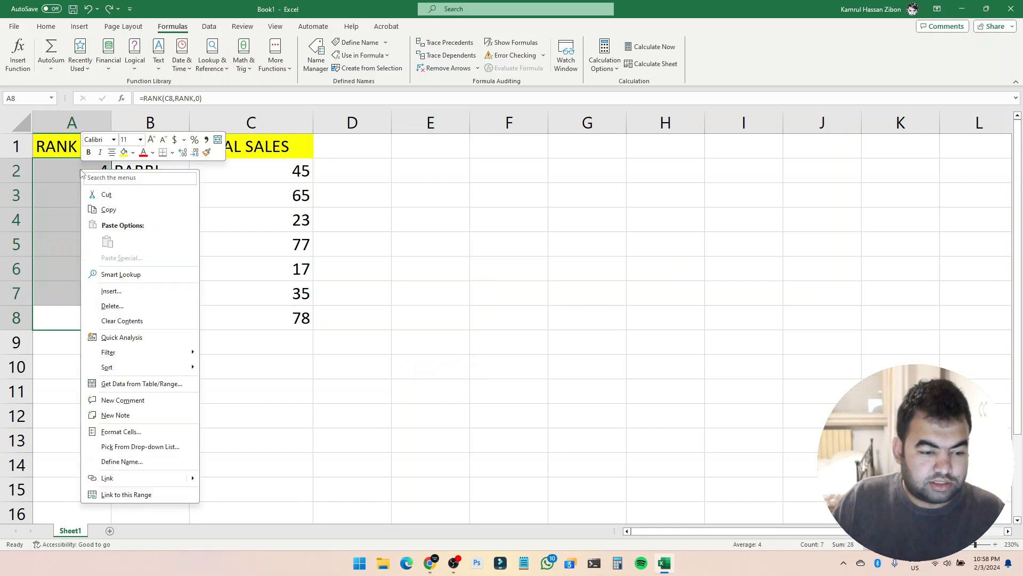
left_click(122, 320)
left_click(404, 347)
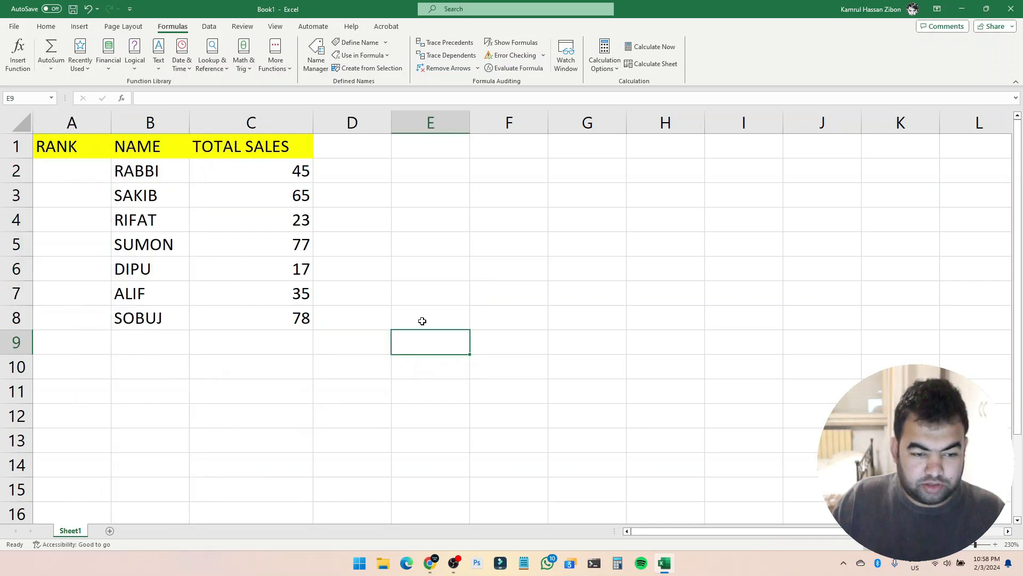
left_click(446, 274)
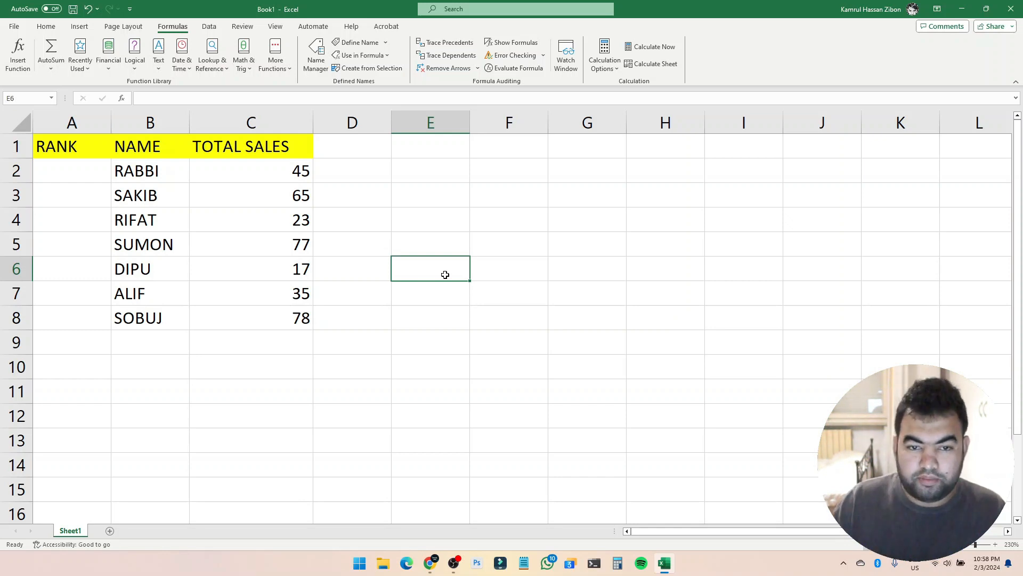
left_click(367, 211)
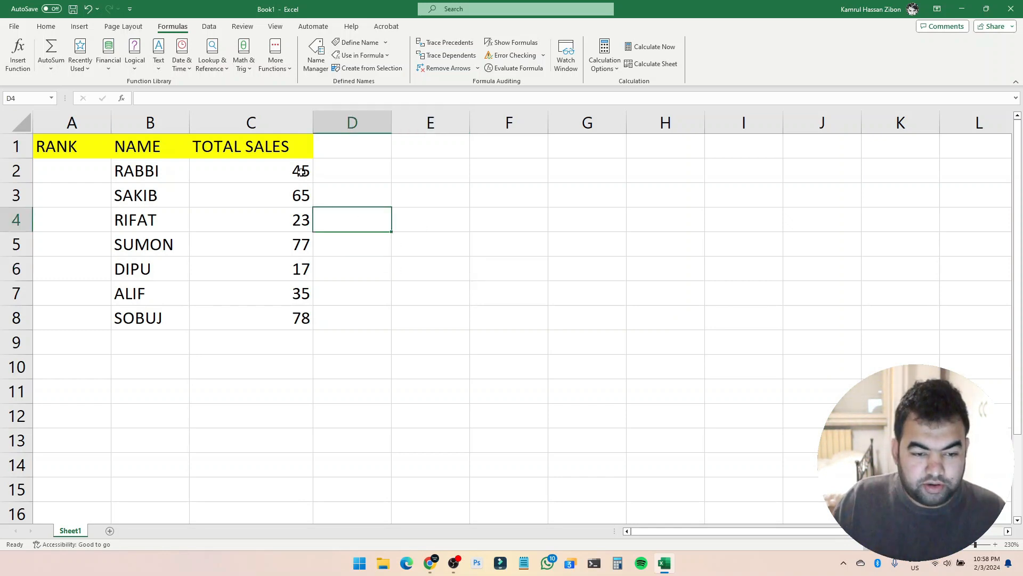
left_click_drag(301, 171, 306, 315)
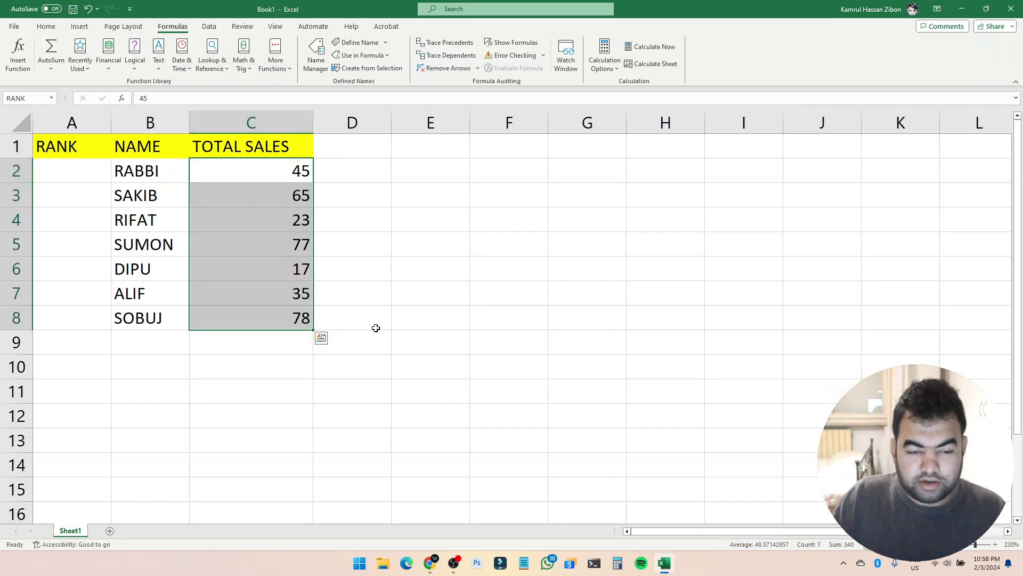
left_click(435, 310)
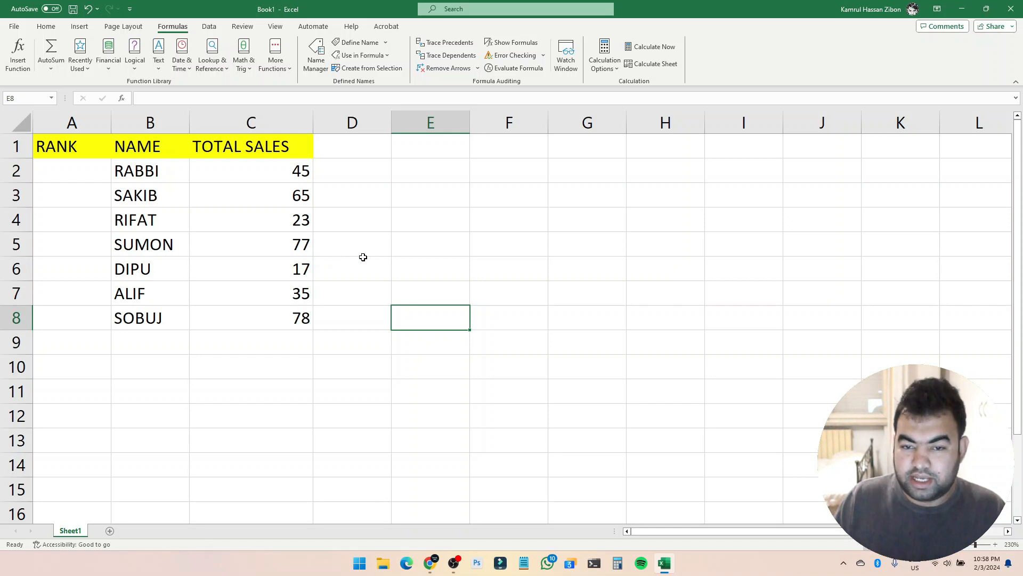
Delete the defined name RANK in Name Manager and close it.
left_click(347, 194)
left_click_drag(280, 168, 296, 323)
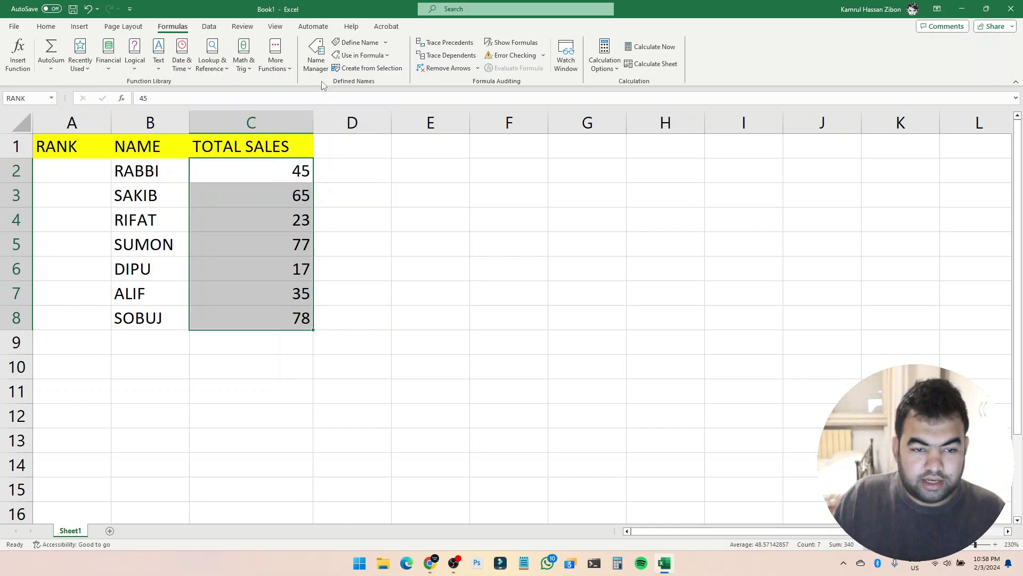
left_click(318, 60)
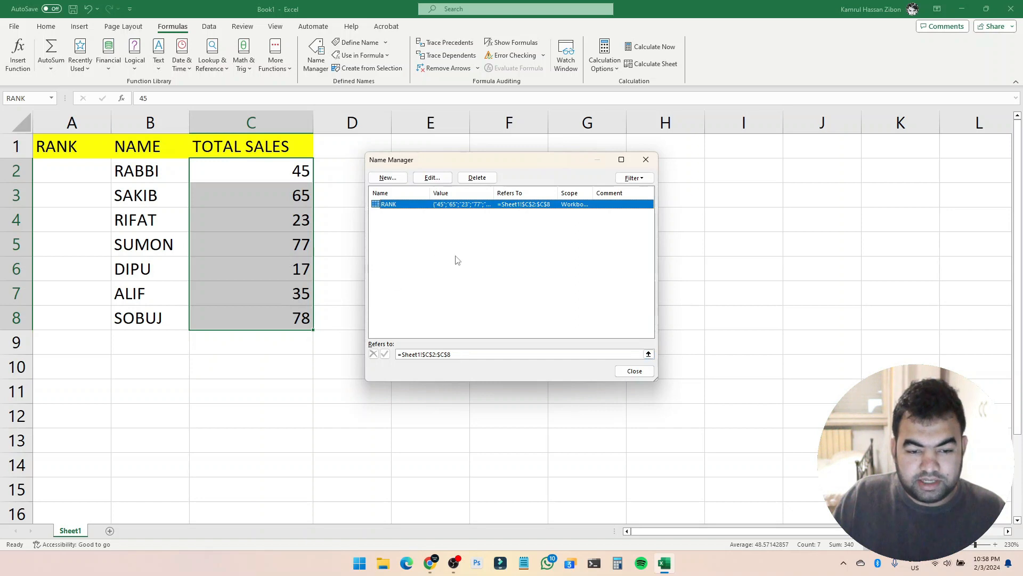
left_click(477, 178)
left_click(500, 314)
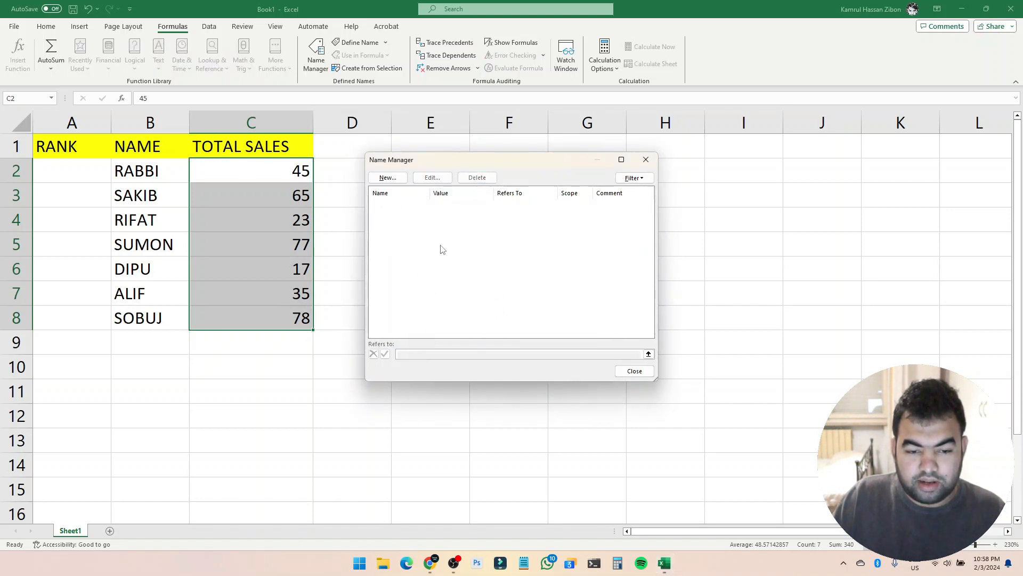
left_click(635, 371)
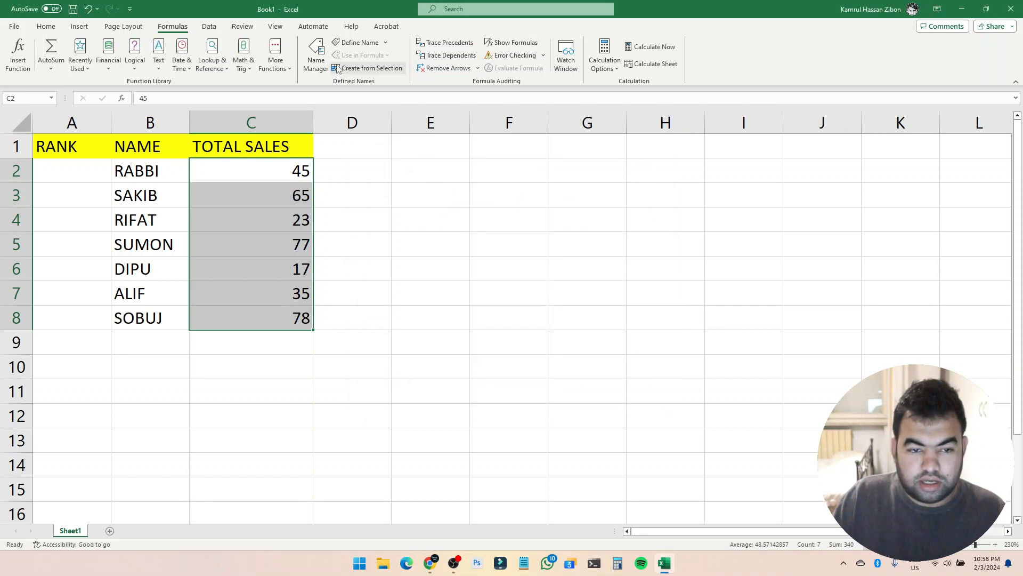
Define a new workbook name TOTAL_SALES referring to =Sheet1!$C$2:$C$8 and close Name Manager.
left_click(320, 51)
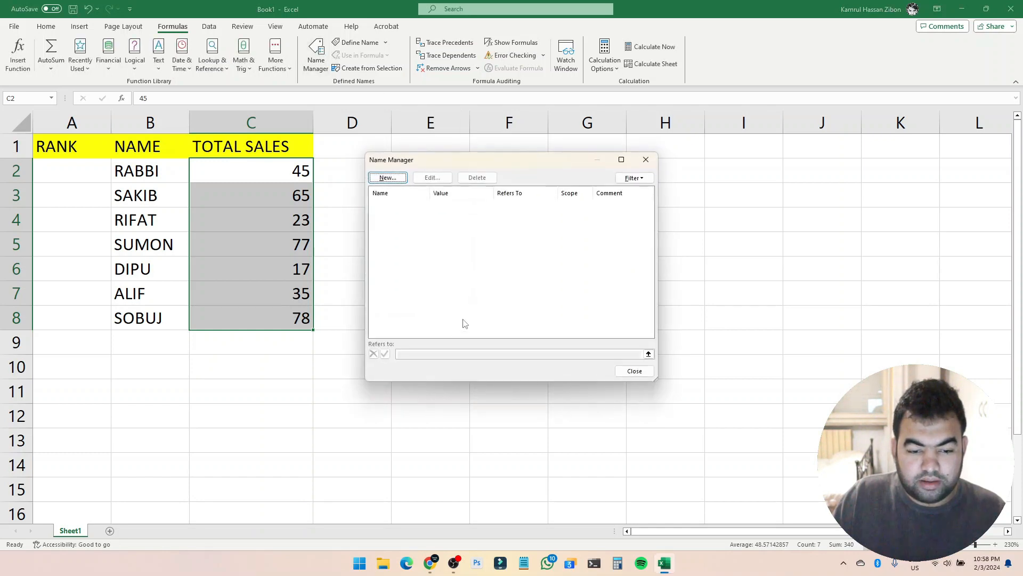
left_click(373, 174)
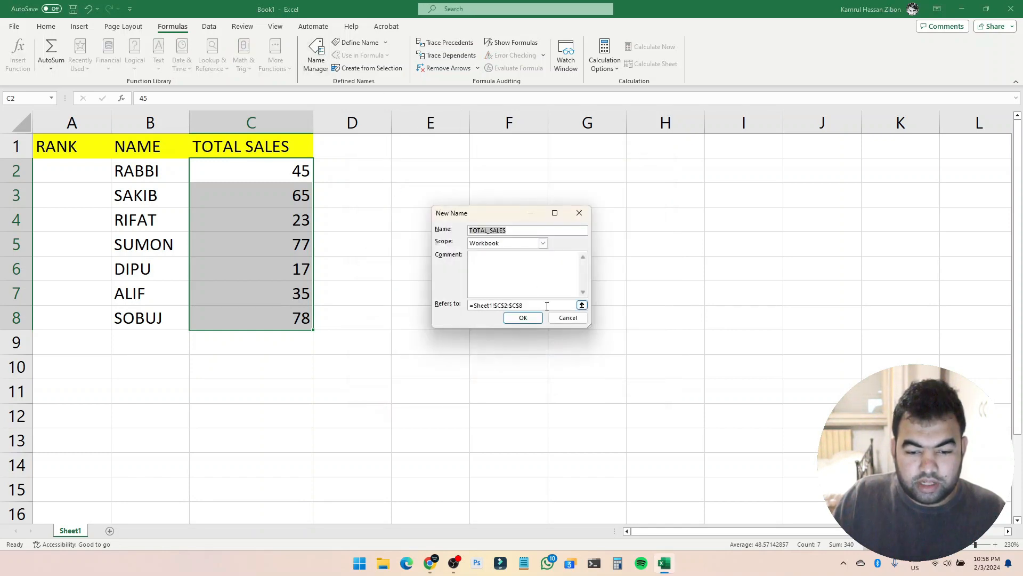
left_click_drag(531, 307, 469, 307)
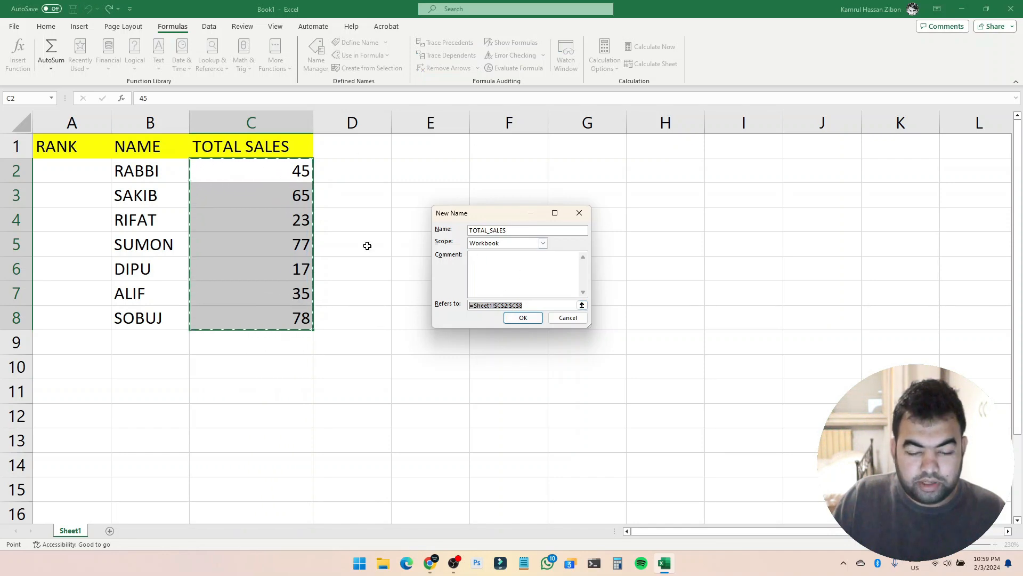
left_click(510, 233)
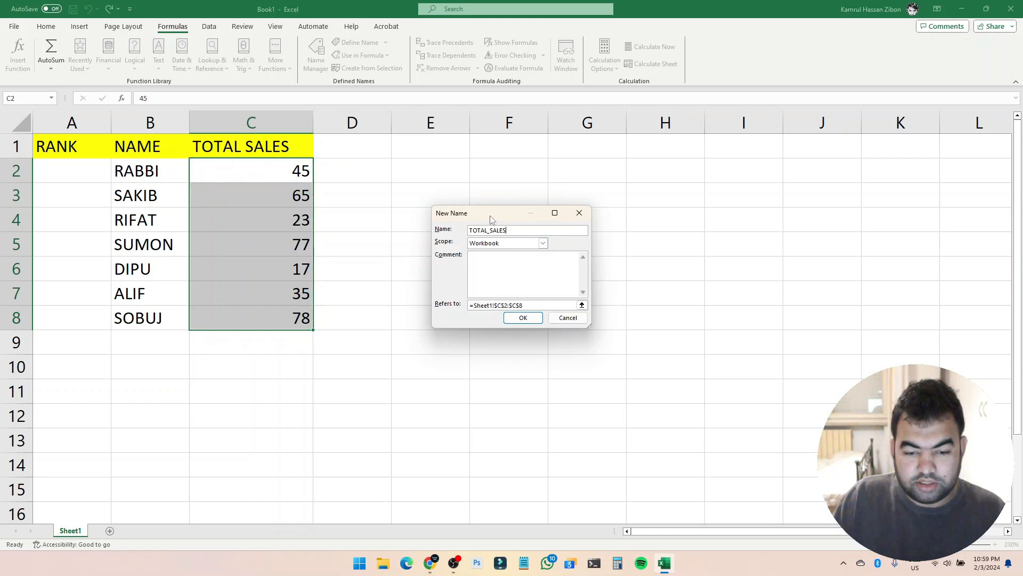
left_click_drag(491, 220, 428, 207)
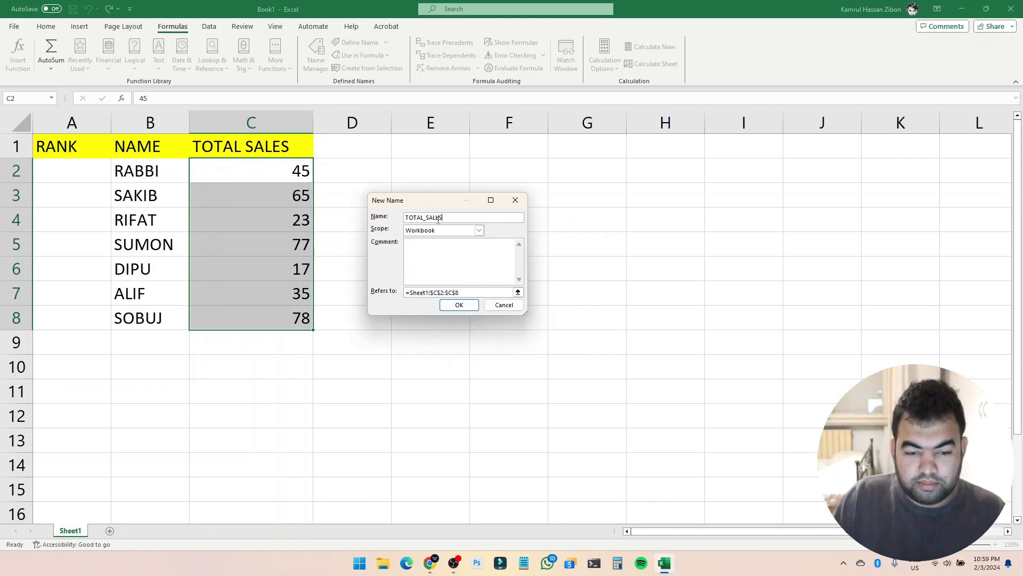
left_click(465, 305)
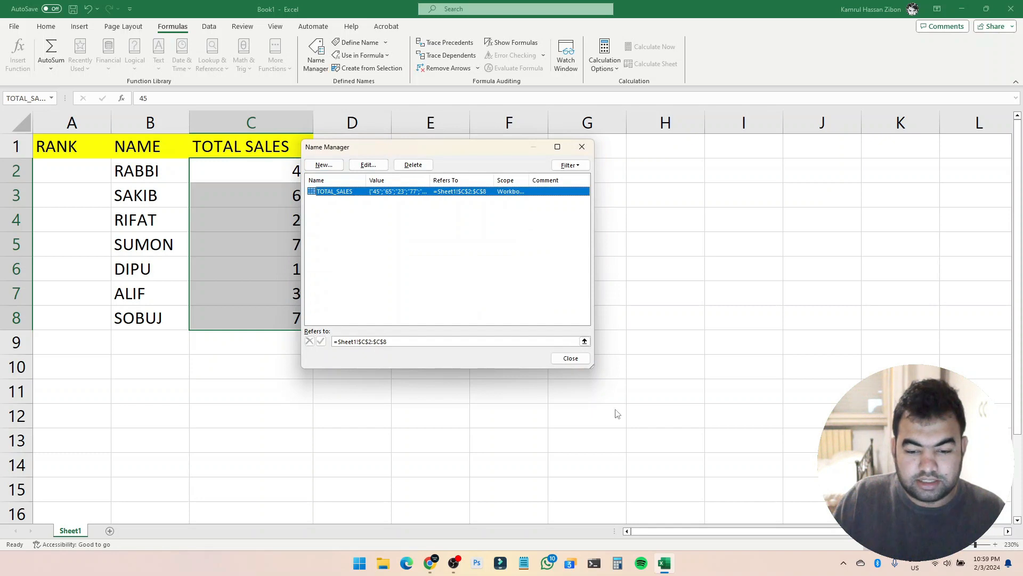
left_click(571, 358)
Enter the formula =RANK(C2,TOTAL_SALES,0) in cell A2 using the named range.
left_click(462, 275)
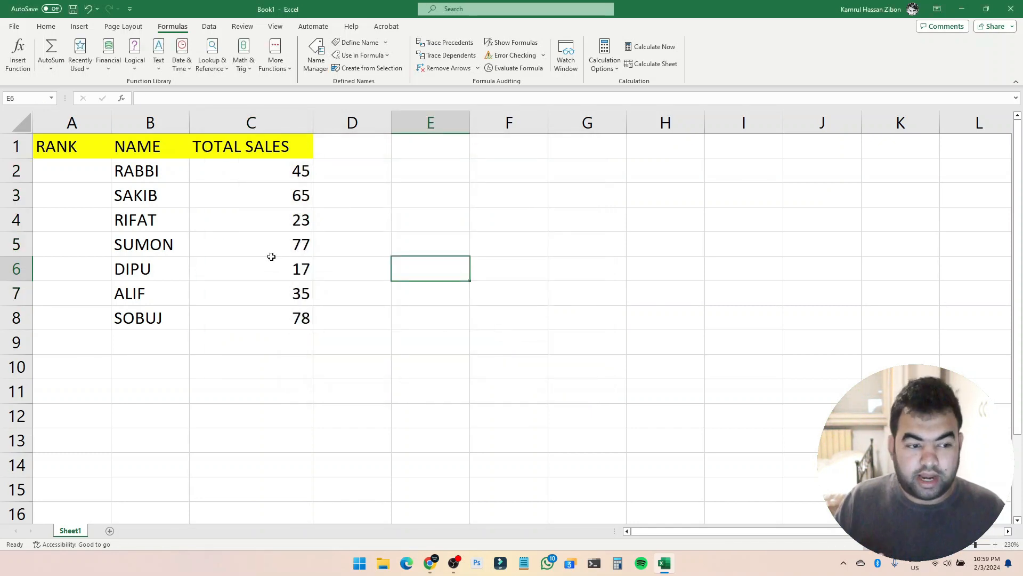
left_click(338, 212)
left_click(99, 173)
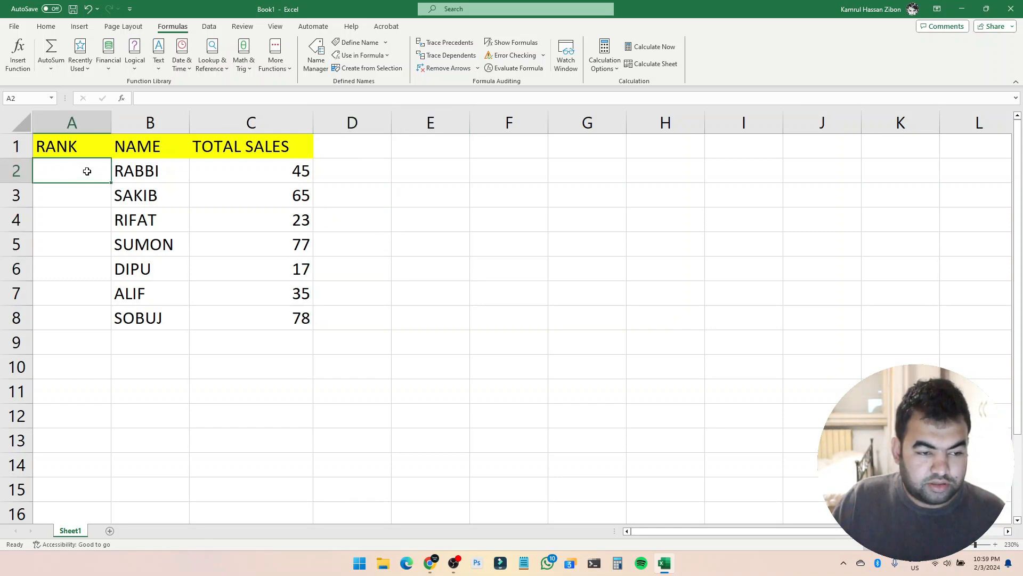
type("=")
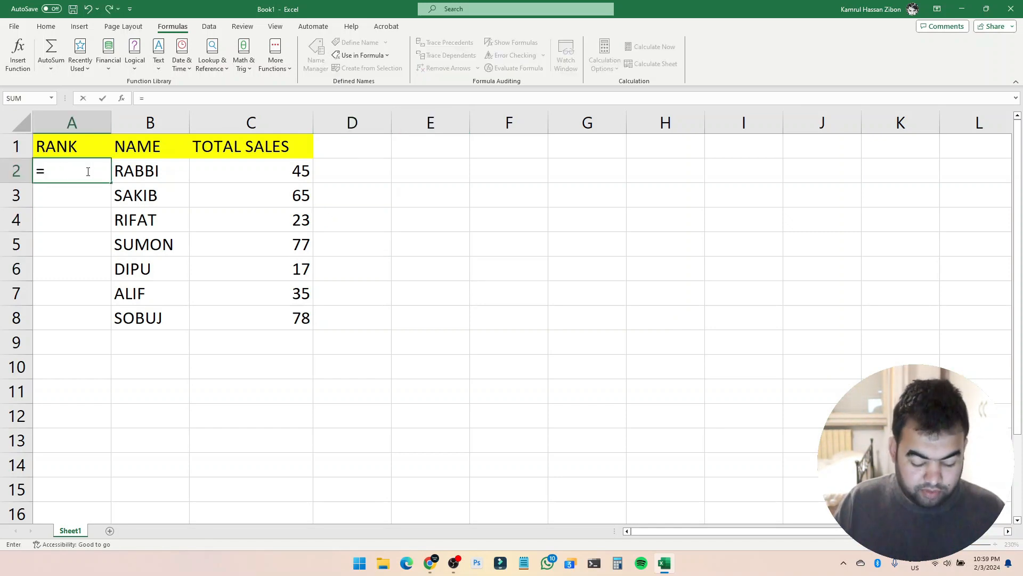
type("RANK")
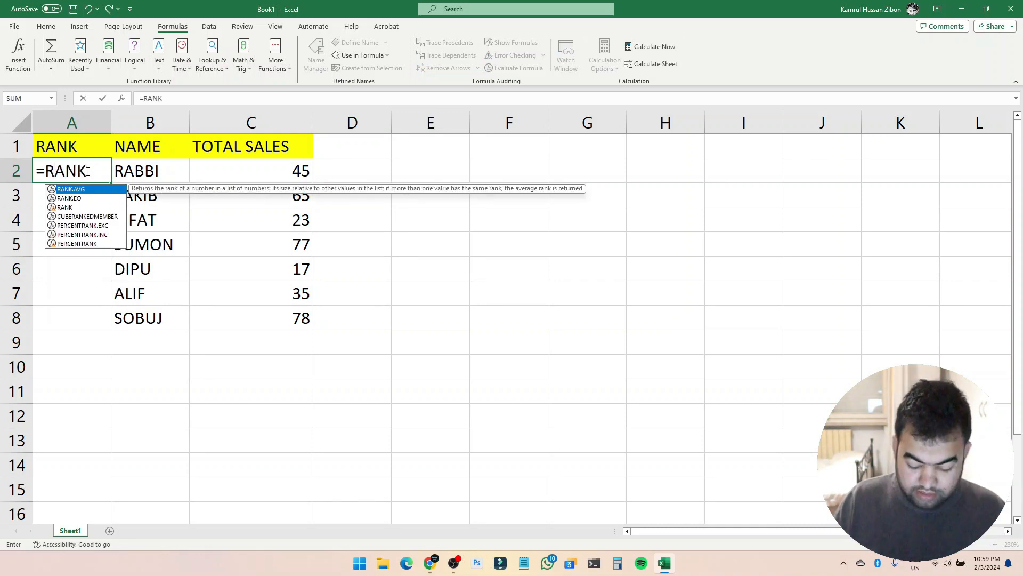
type("(")
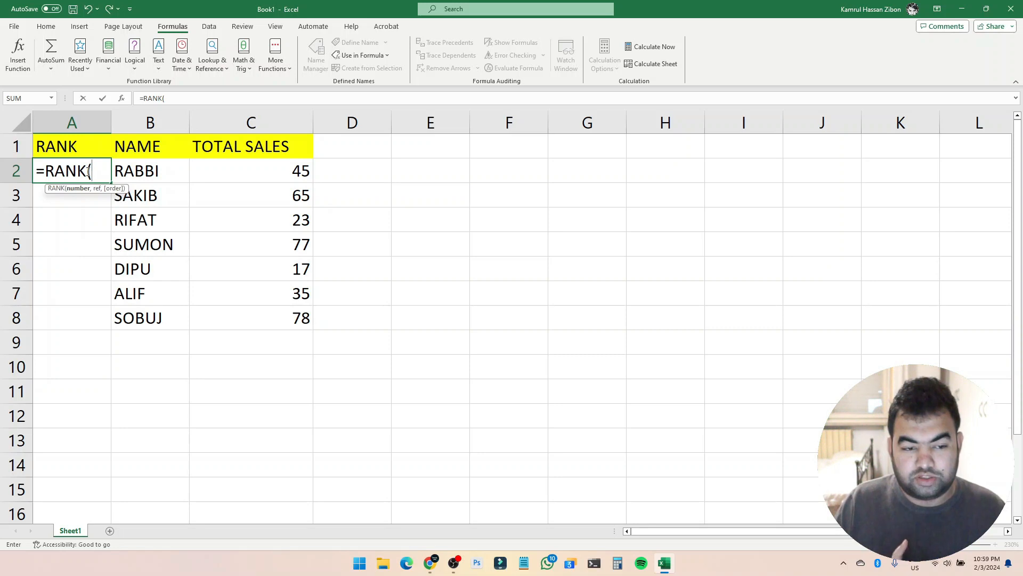
left_click(270, 169)
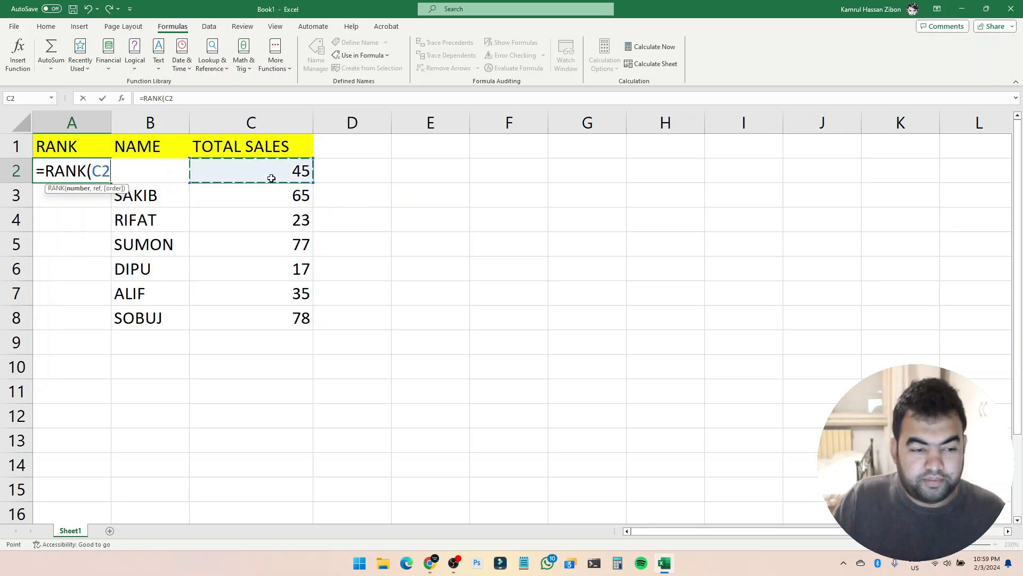
type(",")
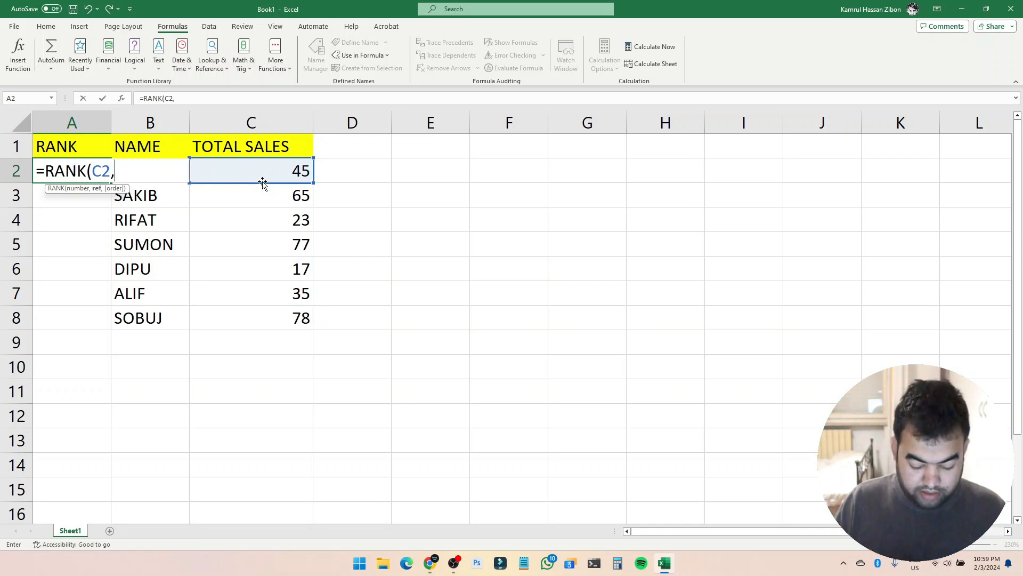
type("t")
key("BackSpace")
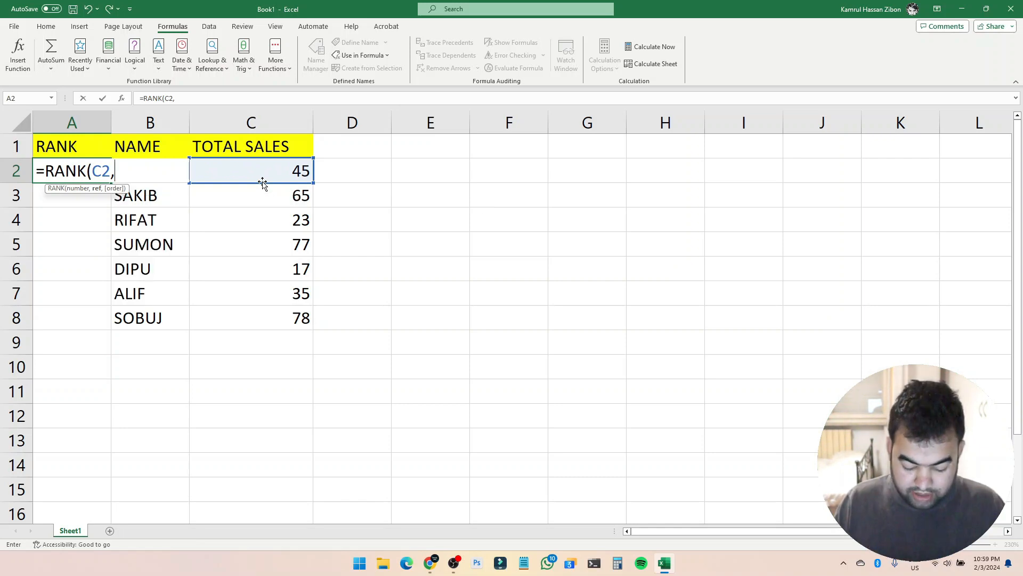
type("TOTAL")
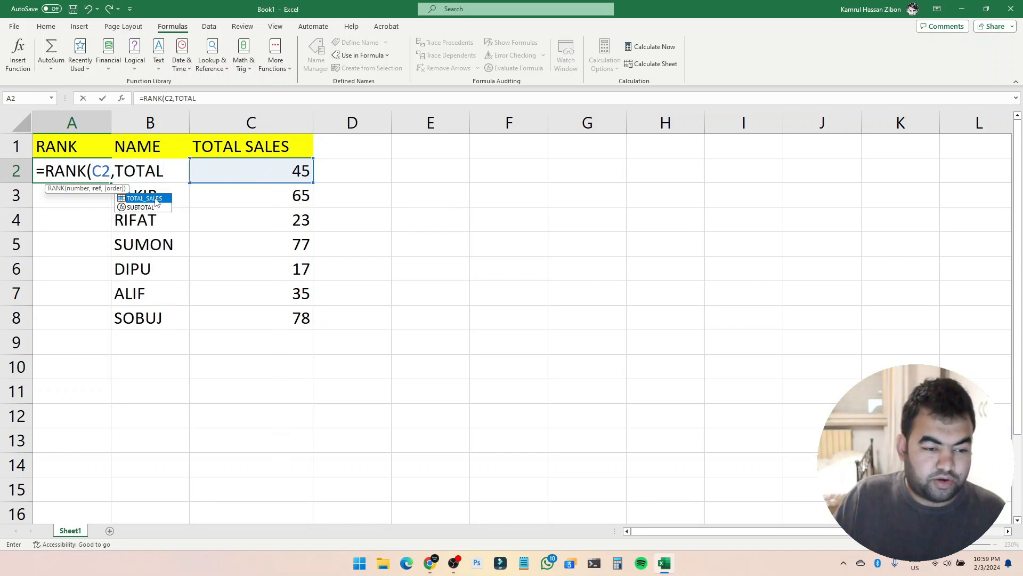
left_click(155, 200)
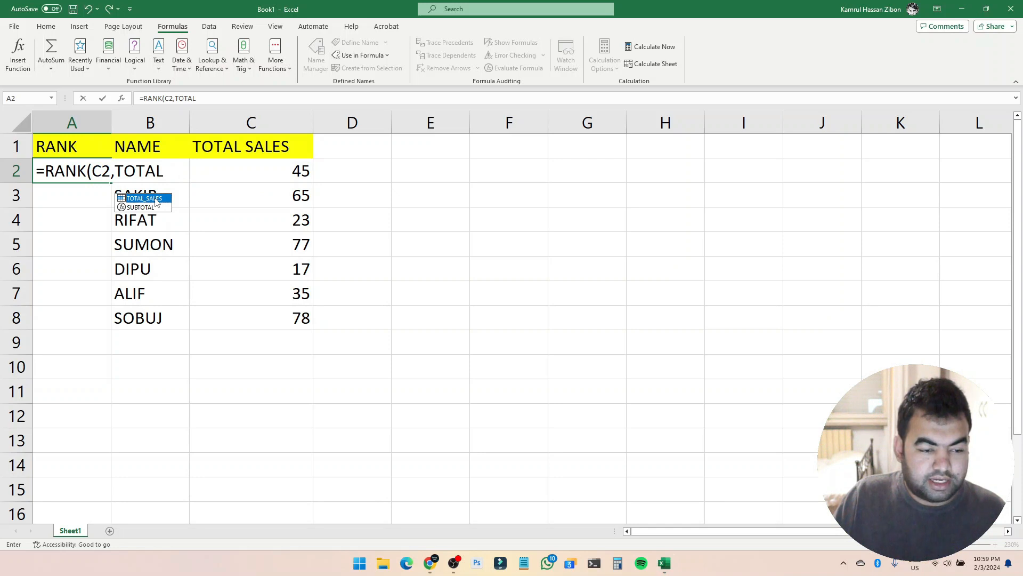
double_click(155, 199)
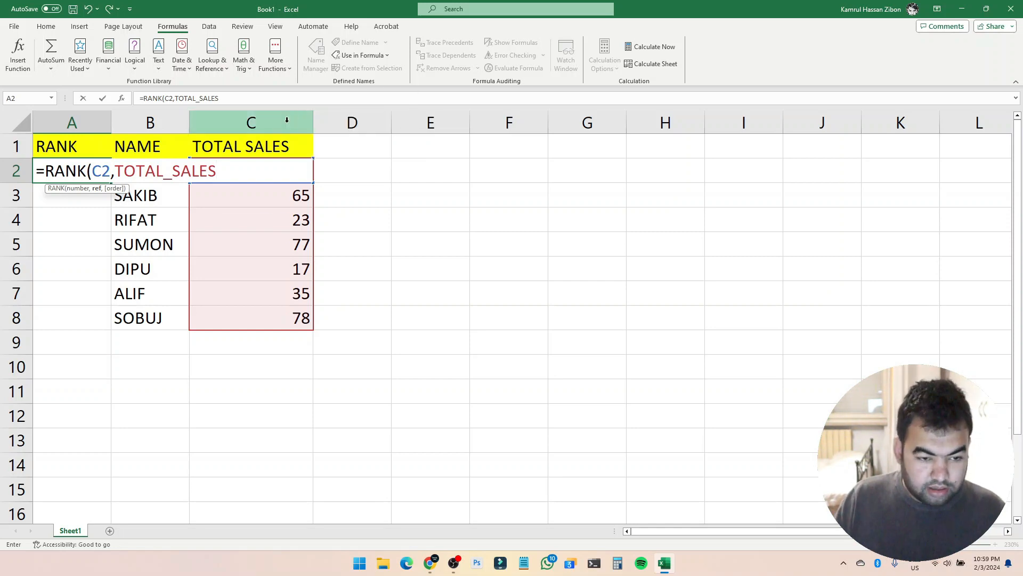
type(",")
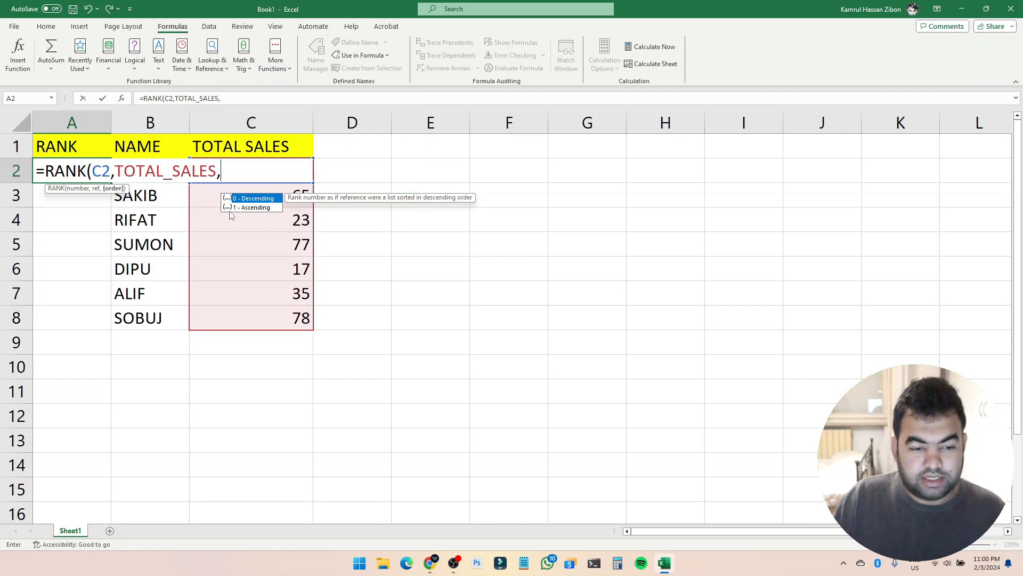
type("0")
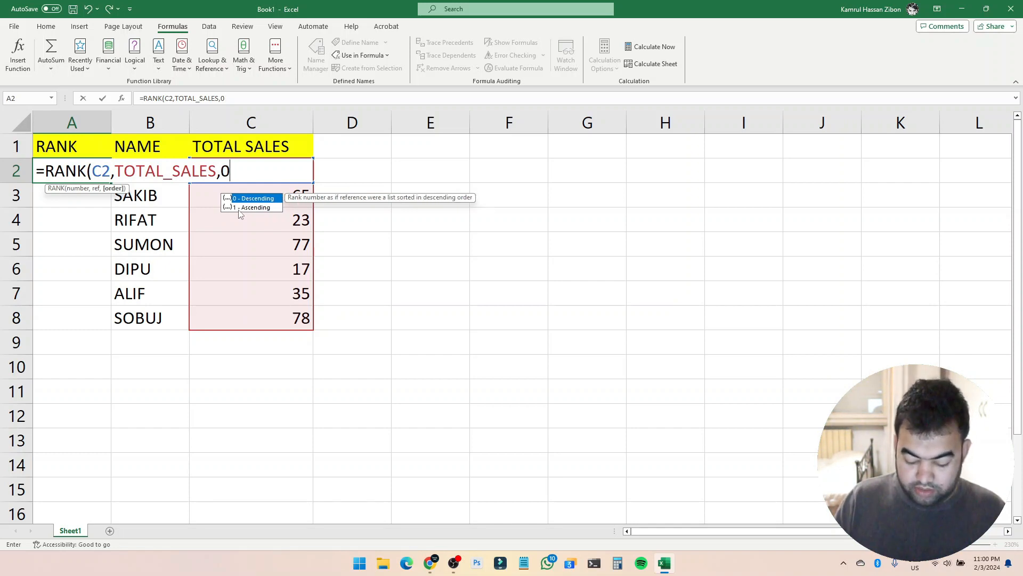
type(")")
key("Return")
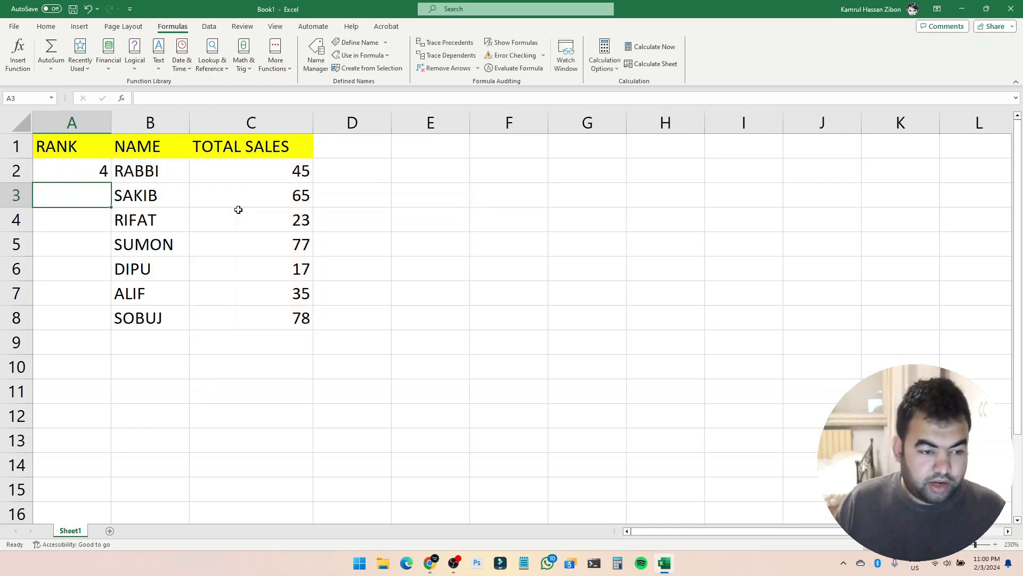
Center-align the rank value in cell A2.
left_click(88, 173)
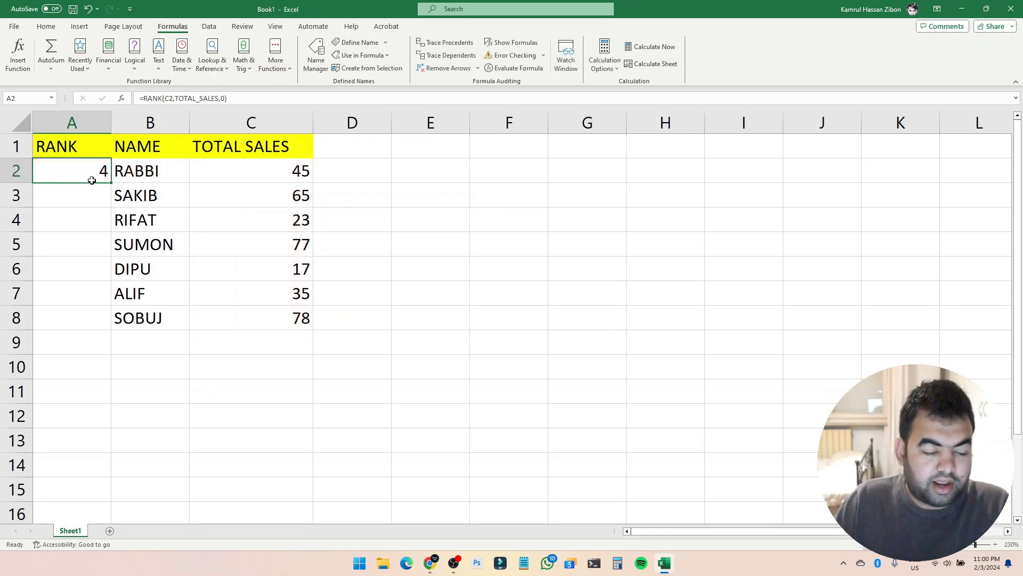
left_click(24, 26)
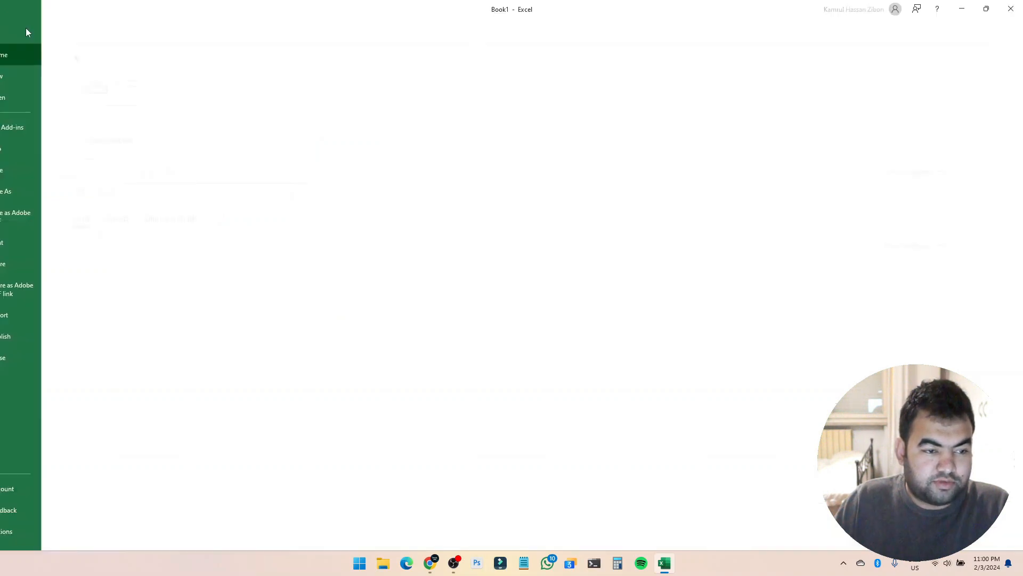
left_click(22, 31)
left_click(46, 26)
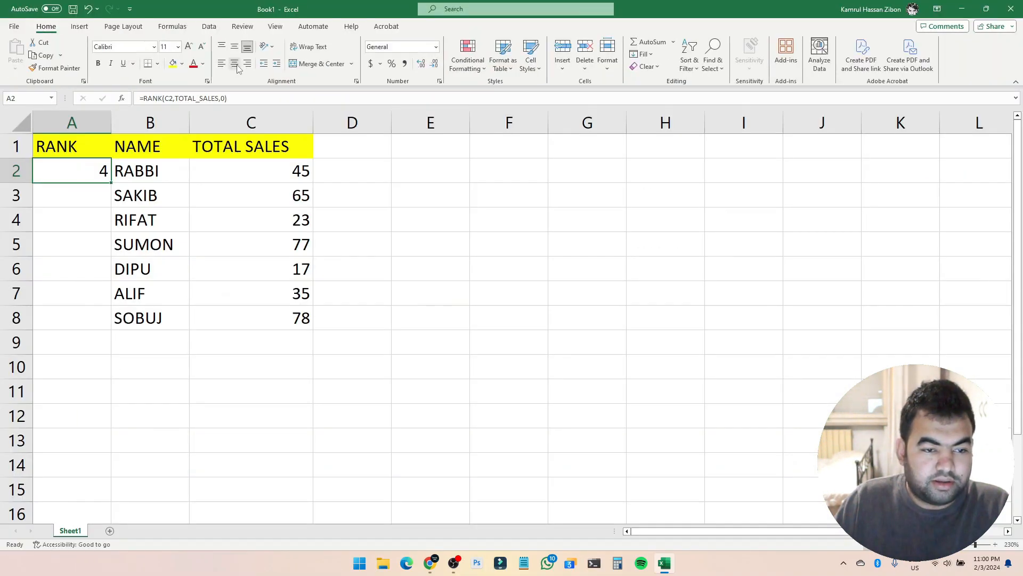
left_click(234, 63)
left_click(477, 260)
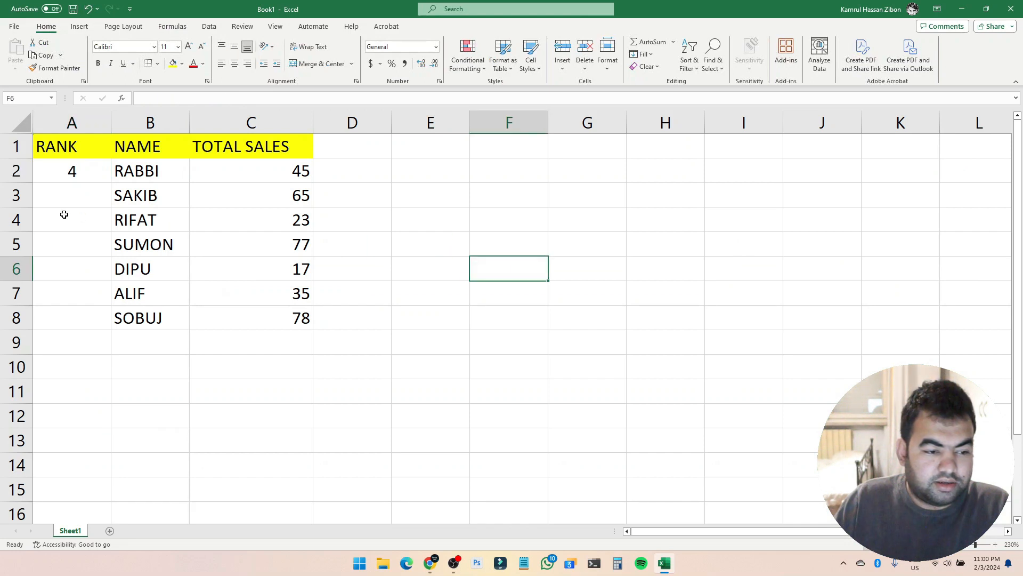
Fill the RANK formula from A2 down to A8.
left_click(90, 166)
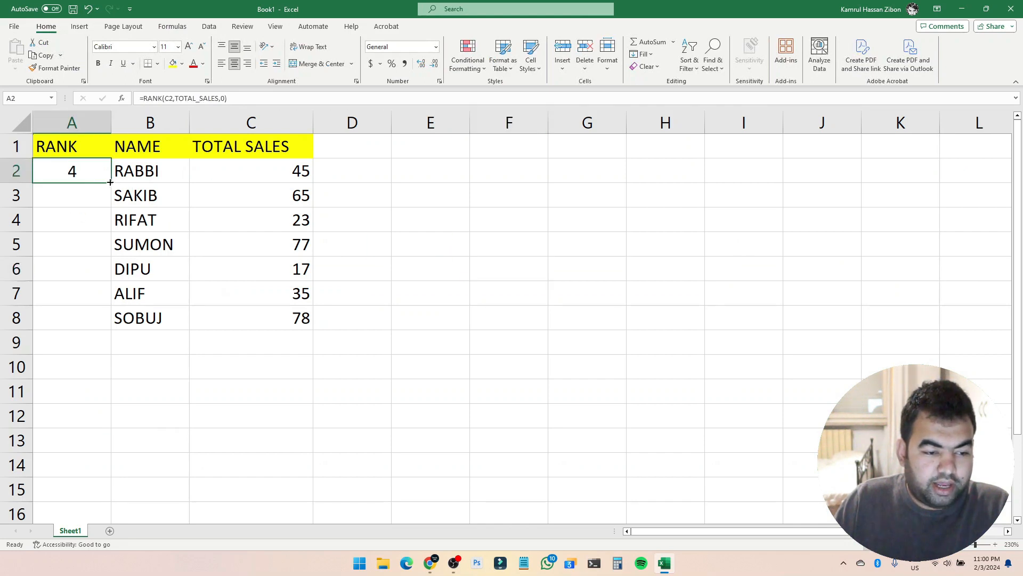
left_click_drag(110, 182, 106, 320)
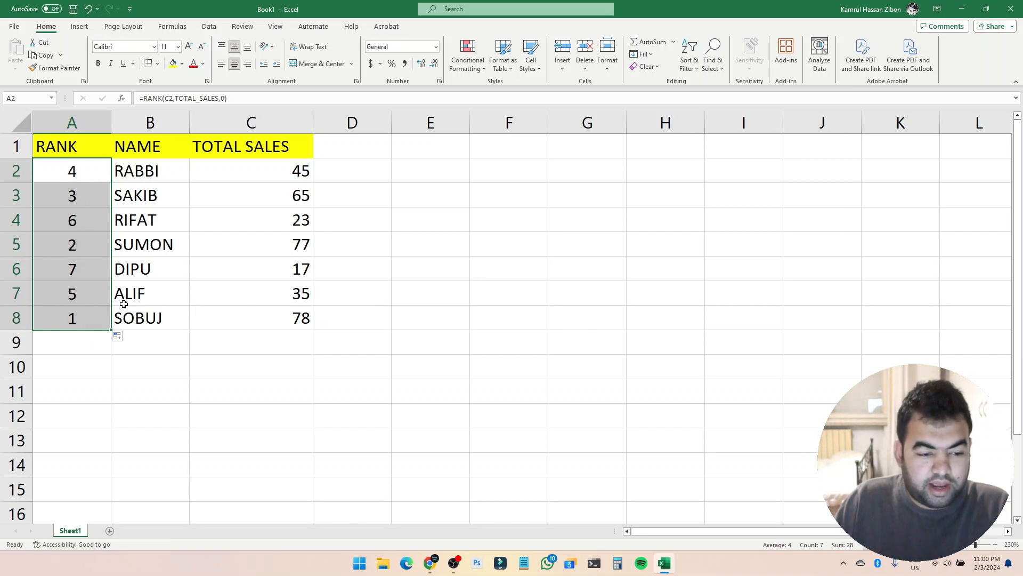
Select the sales range C2 to C8 to check its TOTAL_SALES name, and review the formula in A2.
left_click(307, 323)
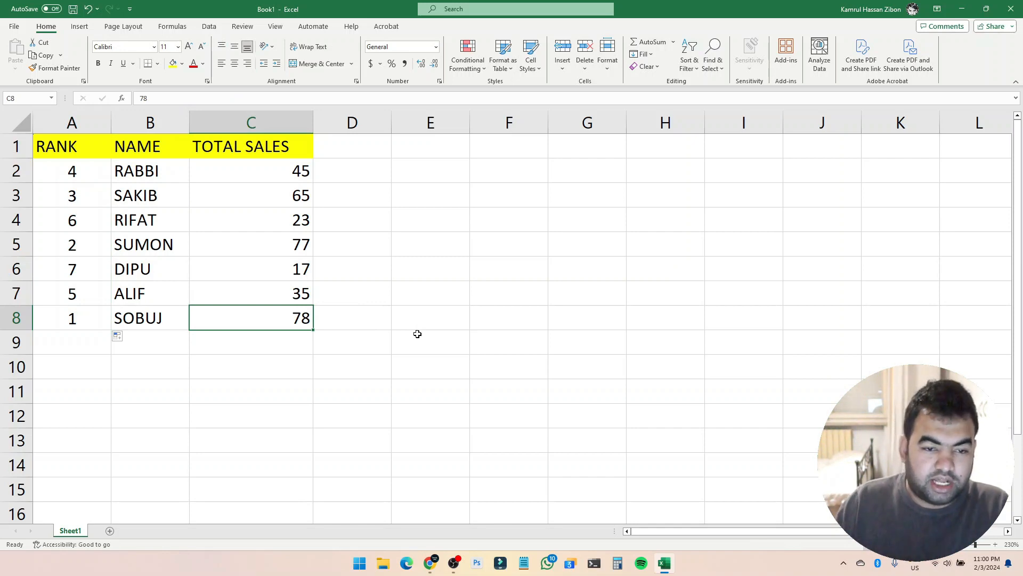
left_click(343, 217)
left_click(285, 178)
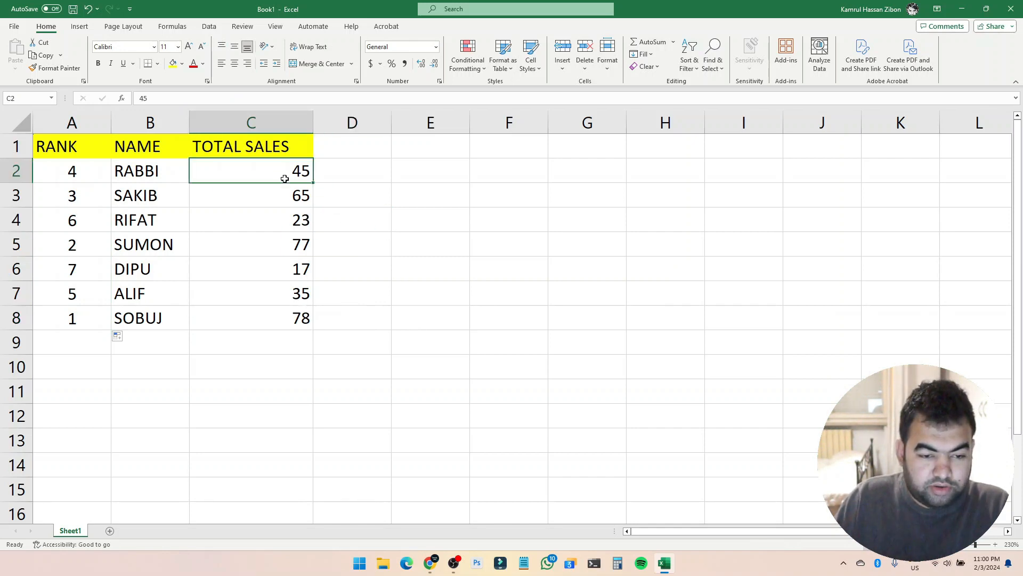
left_click_drag(285, 178, 272, 327)
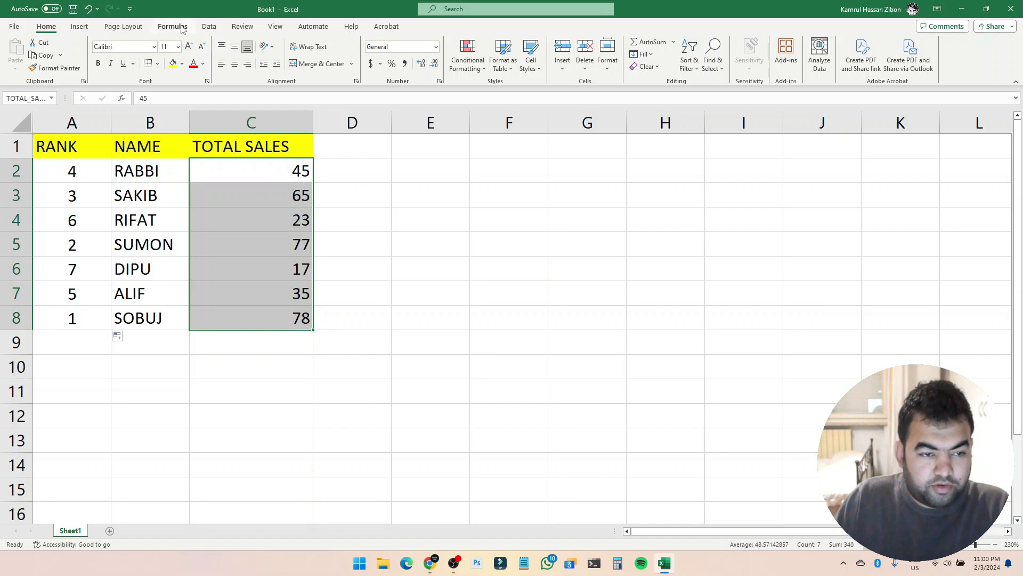
left_click(180, 26)
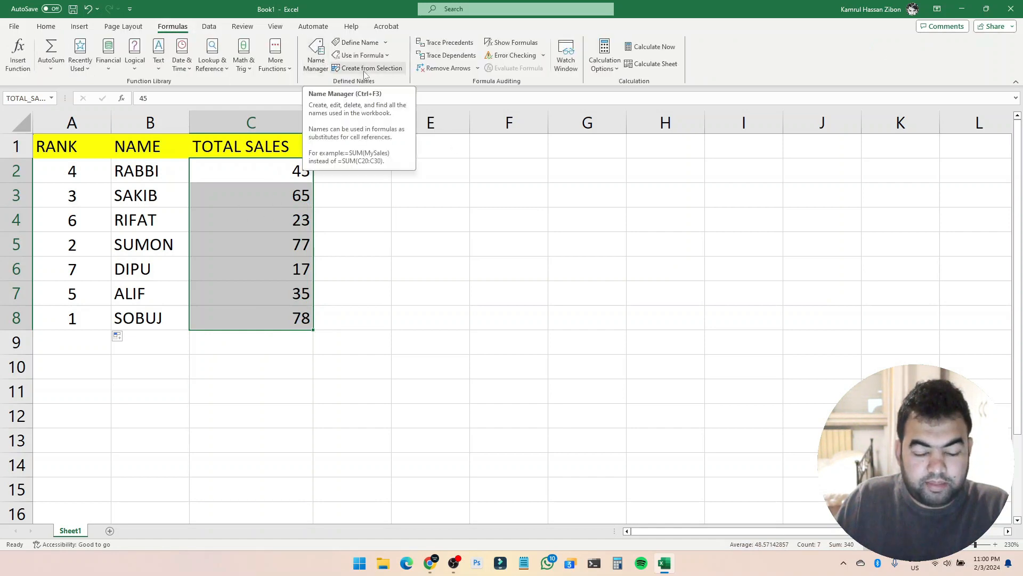
left_click(86, 180)
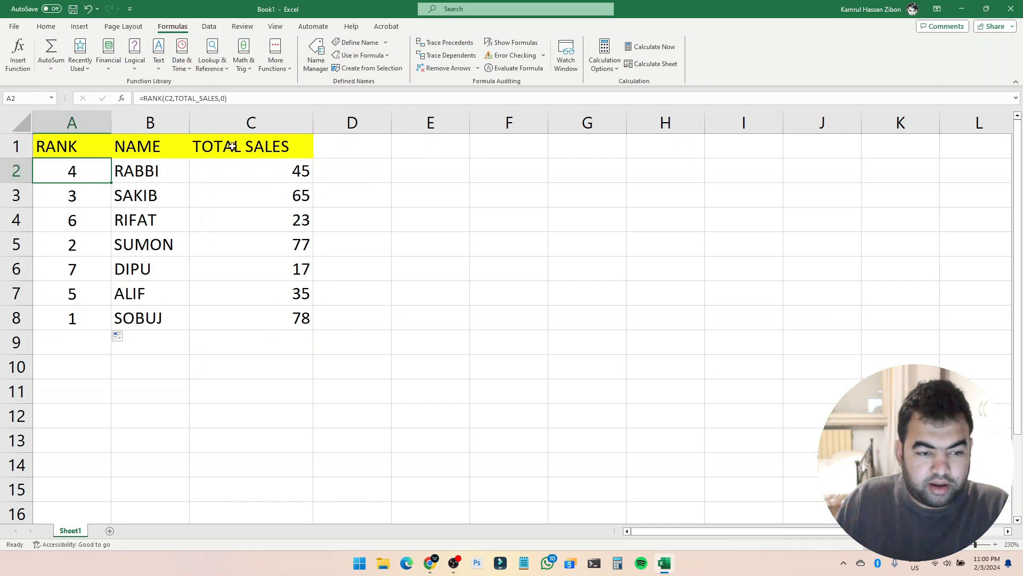